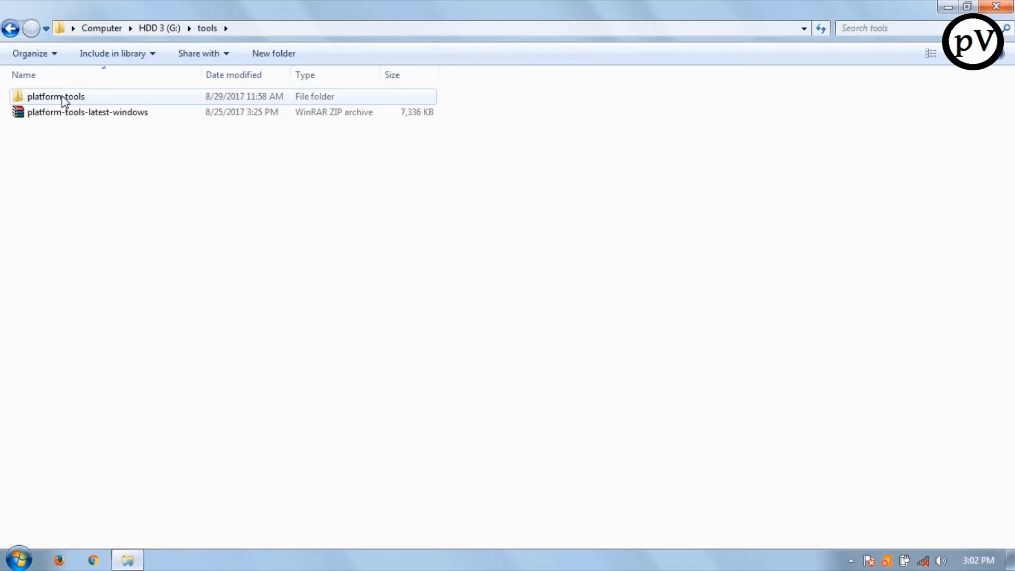
# - Open a command window inside the platform-tools folder from Explorer
pyautogui.doubleClick(64, 99)
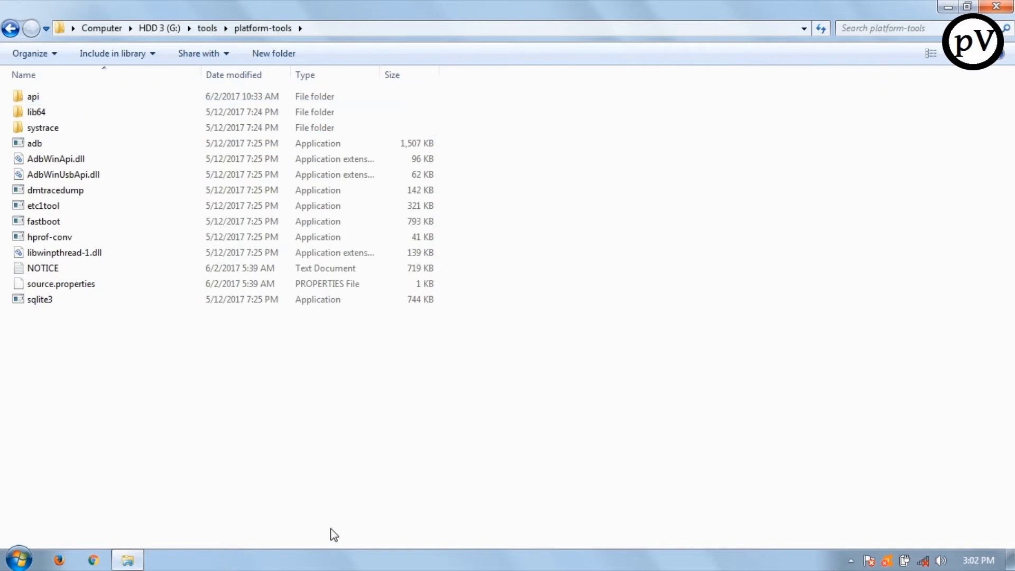
pyautogui.rightClick(347, 482)
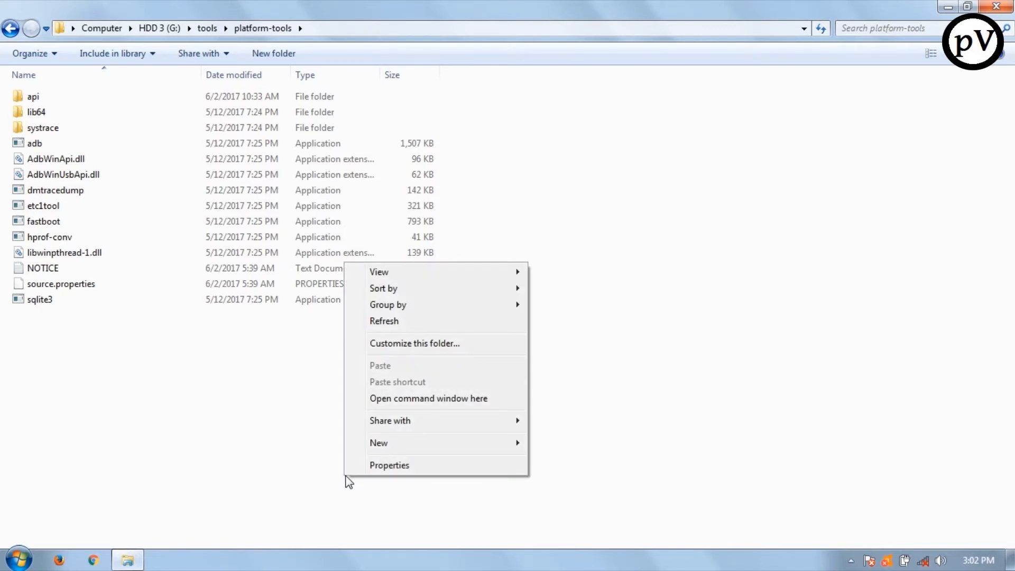
pyautogui.click(428, 400)
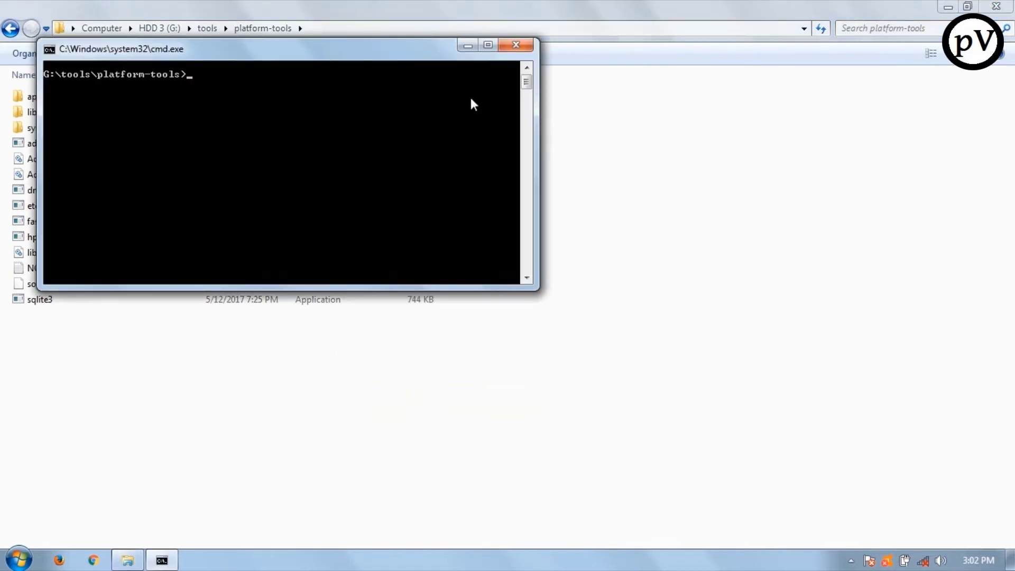
# - Maximize the command window and run 'adb devices' to list the one attached phone
pyautogui.click(491, 46)
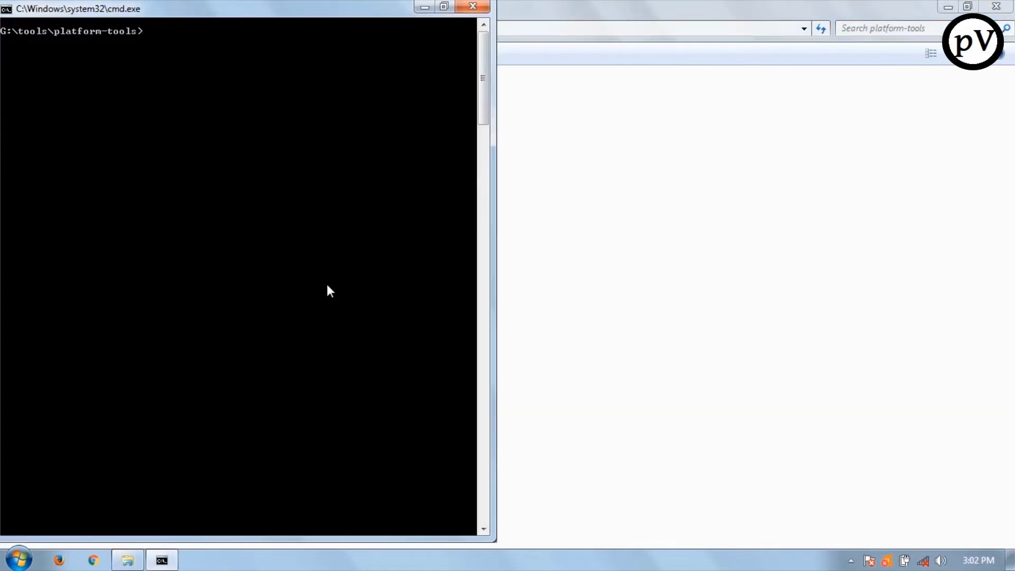
pyautogui.write('adb')
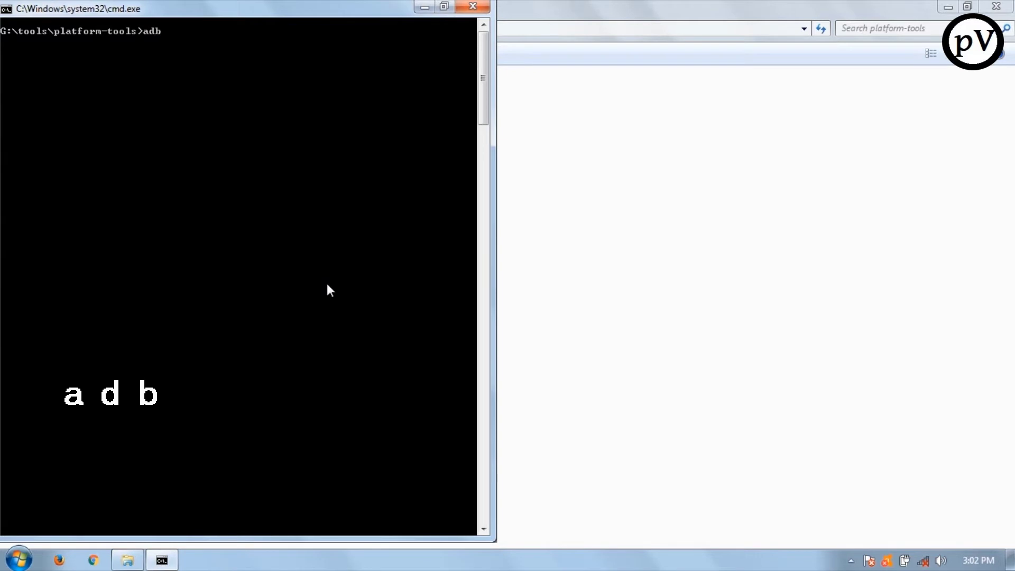
pyautogui.write(' devic')
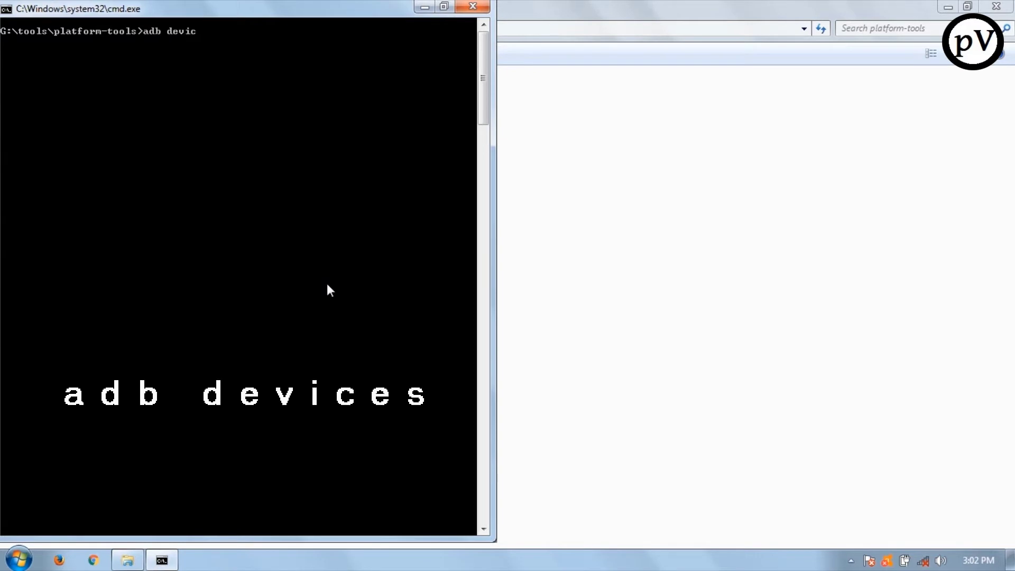
pyautogui.write('ess')
pyautogui.press('Return')
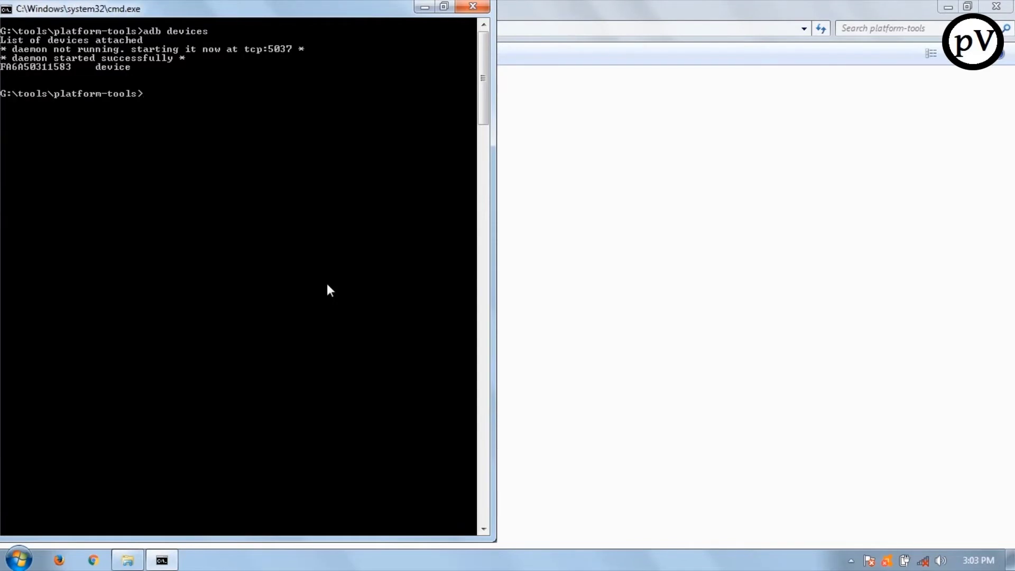
pyautogui.write('adb ')
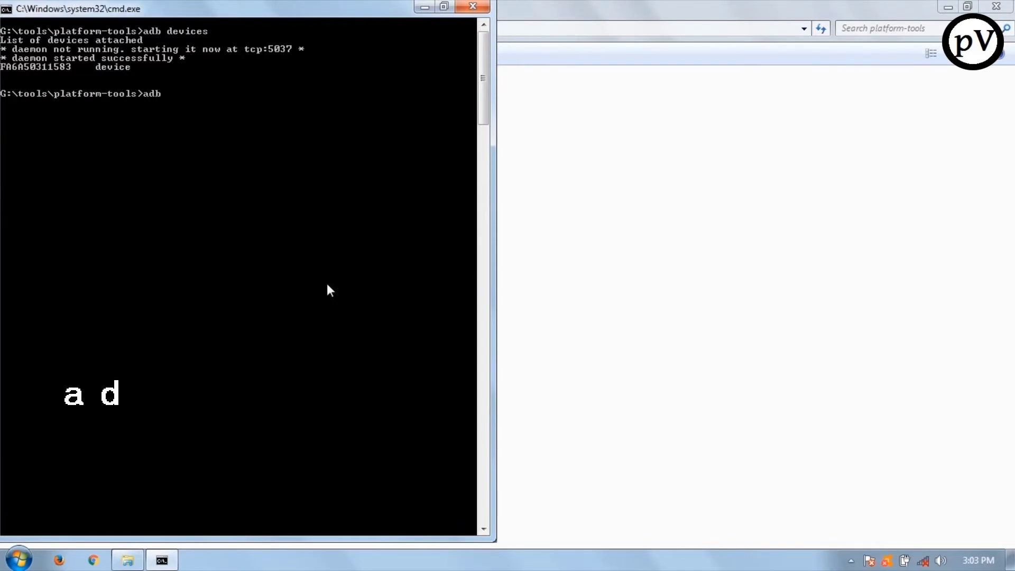
pyautogui.write('shell')
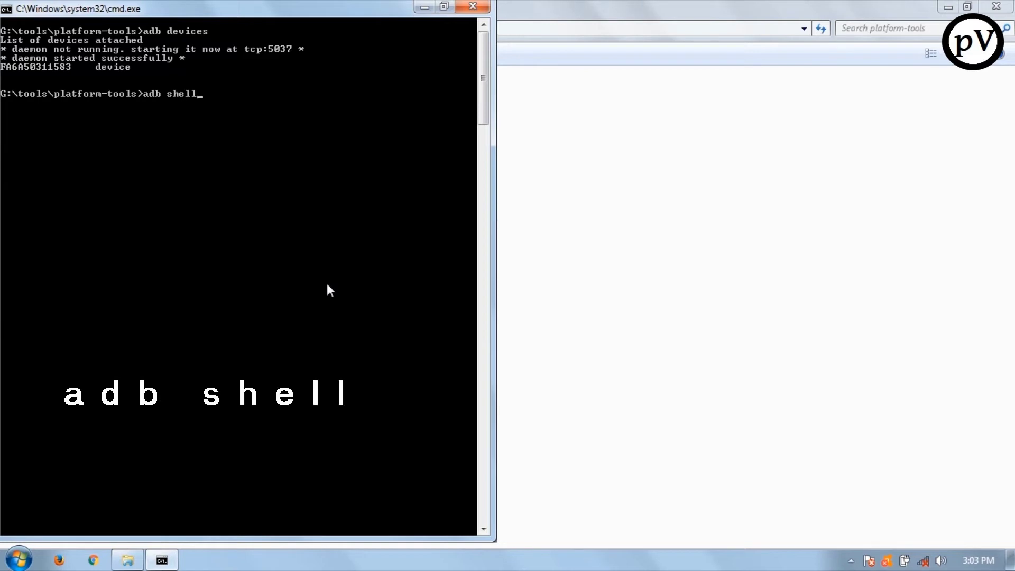
# - Start an 'adb shell' session on the connected phone
pyautogui.press('Return')
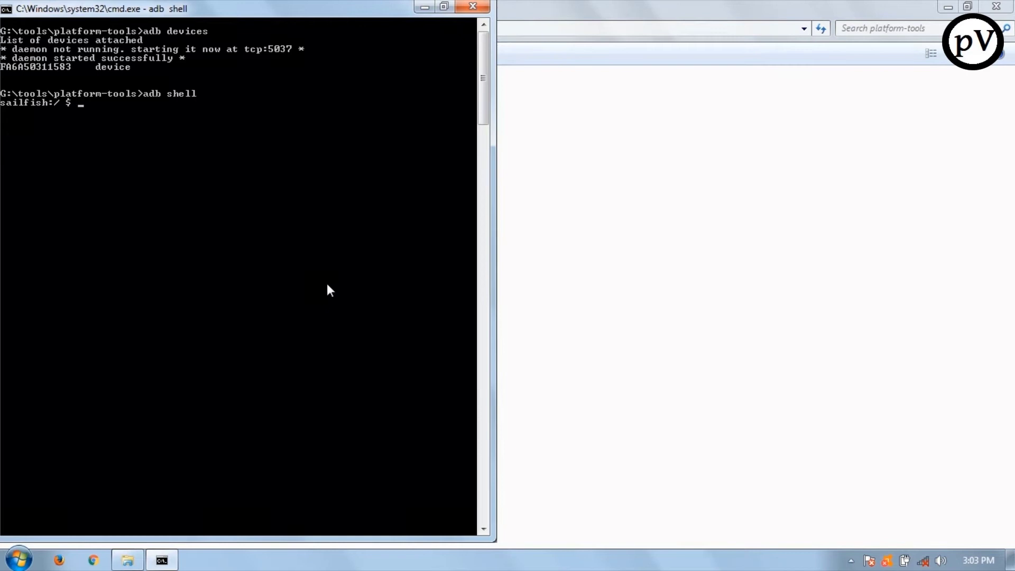
pyautogui.write('dumpsys')
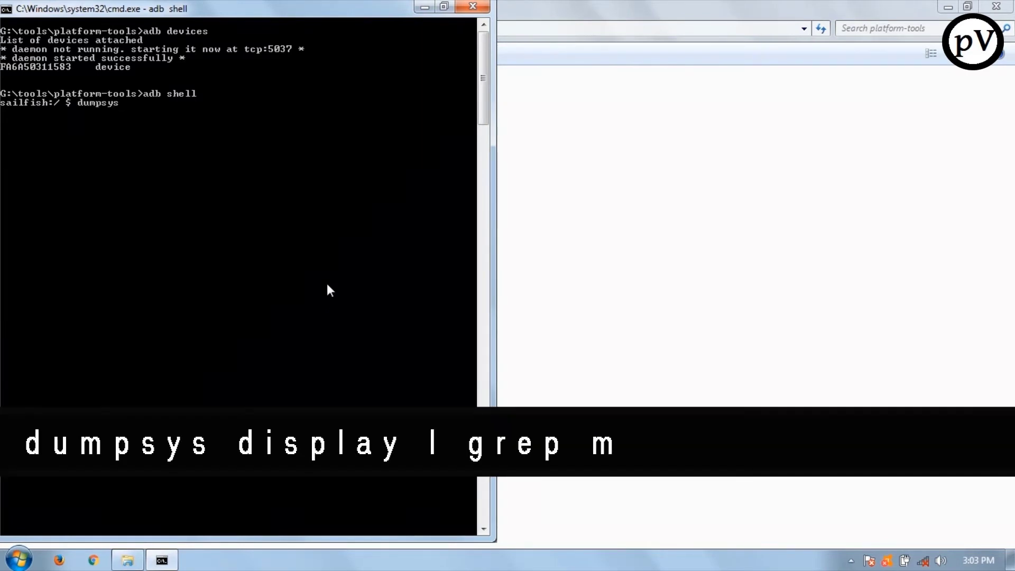
pyautogui.write(' display')
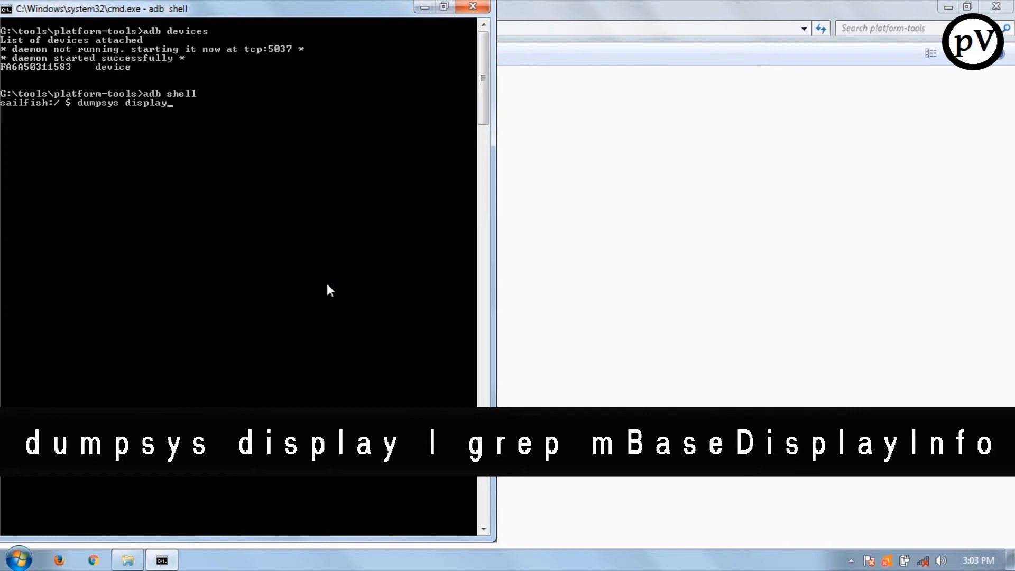
pyautogui.write(' | ')
pyautogui.write('grep')
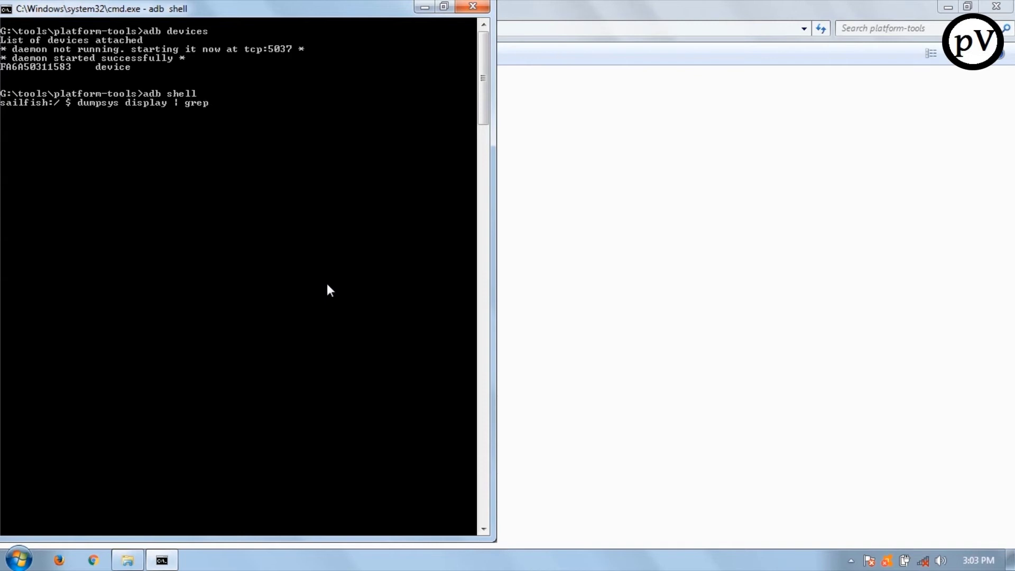
pyautogui.write(' mBase')
pyautogui.write('Display')
pyautogui.write('Info')
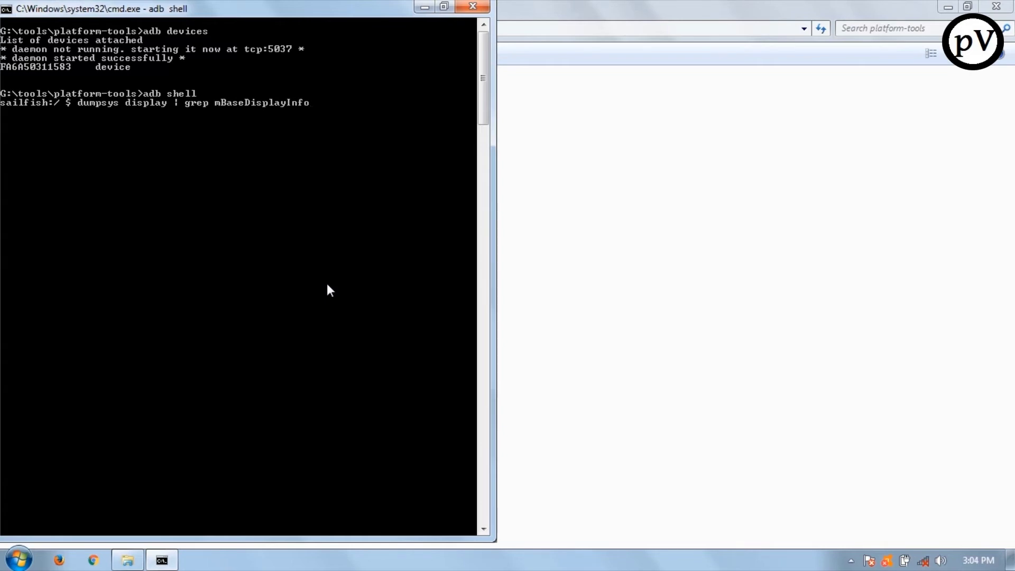
# - Run 'dumpsys display | grep mBaseDisplayInfo' to show the 420 dpi density
pyautogui.press('Return')
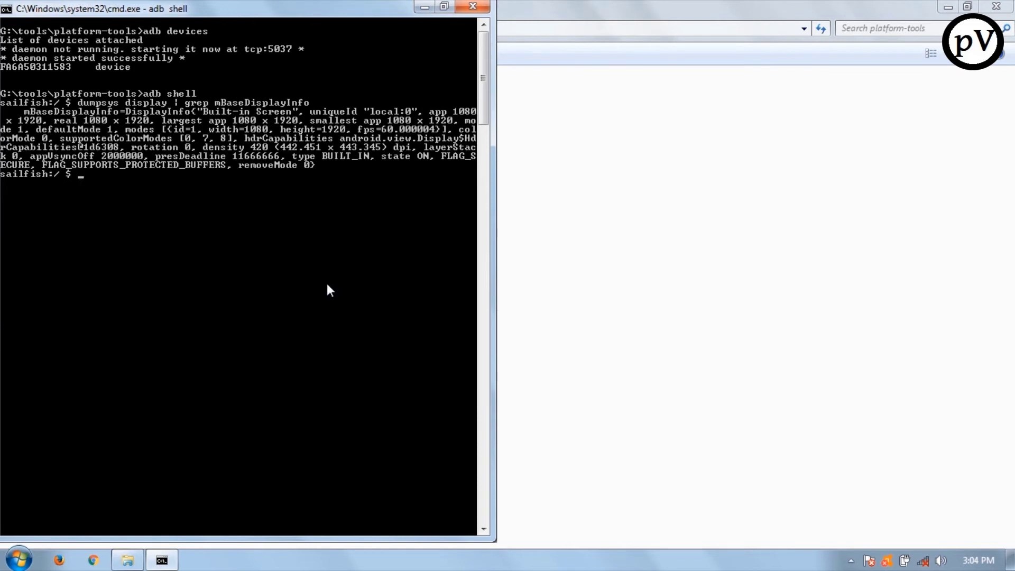
pyautogui.write('wm')
pyautogui.write(' density')
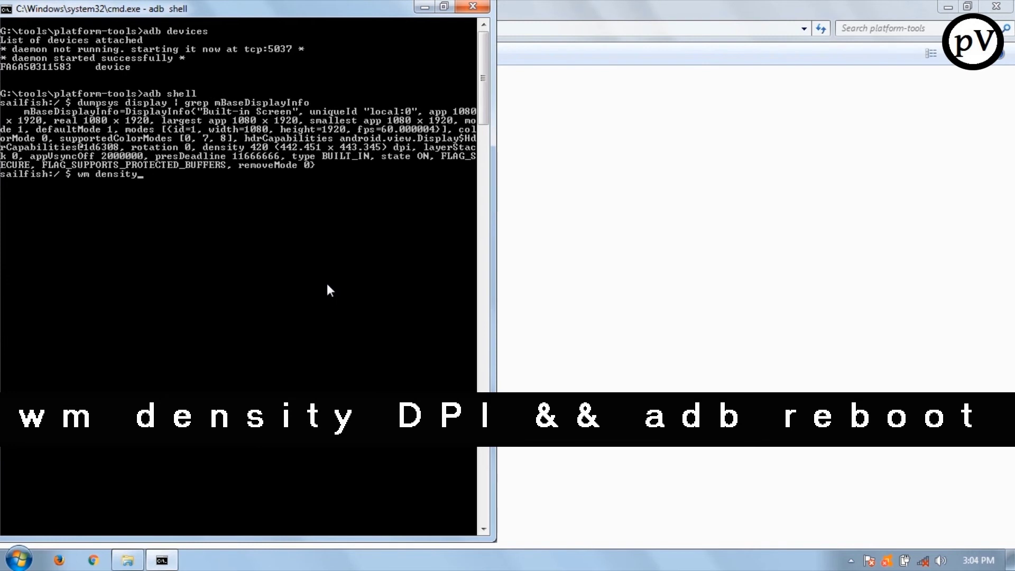
pyautogui.write(' 6')
pyautogui.write('00')
pyautogui.write(' && adb')
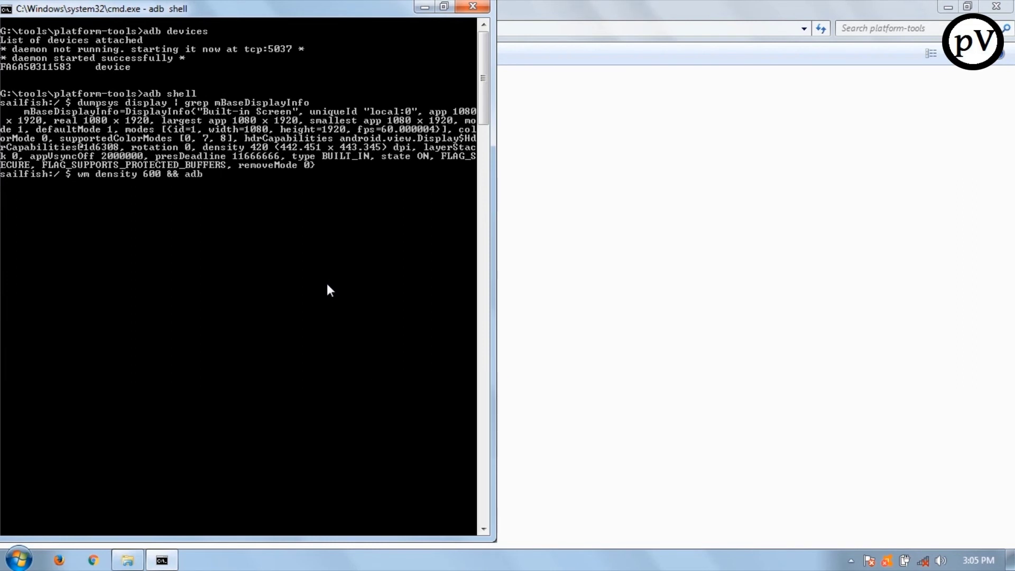
pyautogui.write(' reboot')
# - Run 'wm density 600 && adb reboot', which returns 'adb: not found'
pyautogui.press('Return')
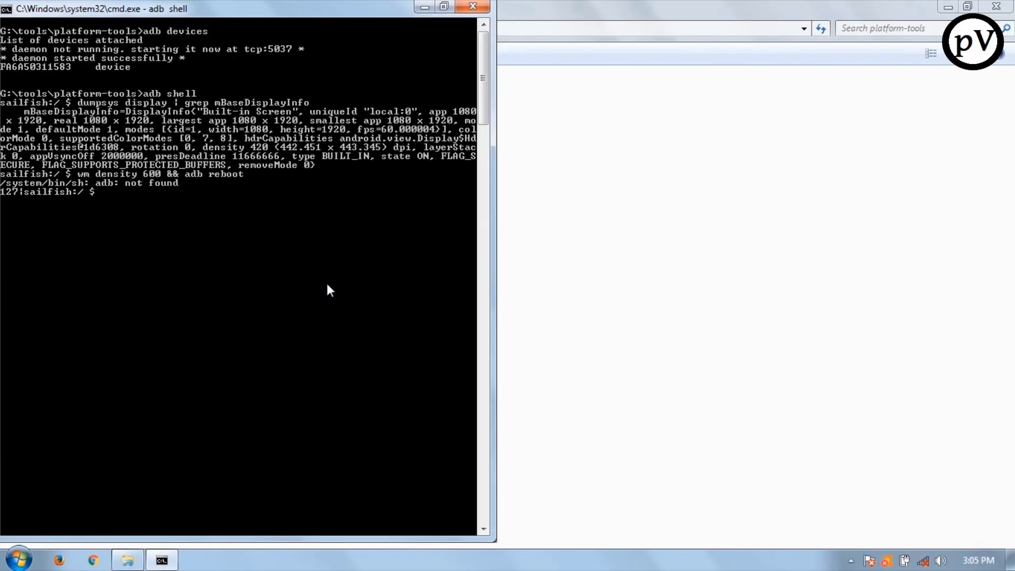
pyautogui.write('wm density ')
pyautogui.write('150')
pyautogui.write(' && adb reboot')
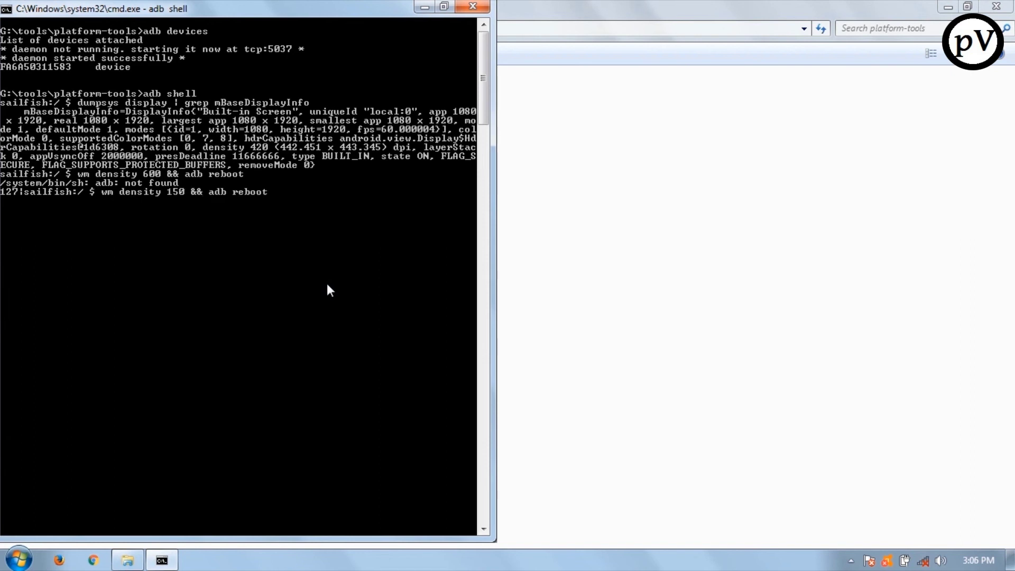
# - Run 'wm density 150 && adb reboot', again returning 'adb: not found'
pyautogui.press('Return')
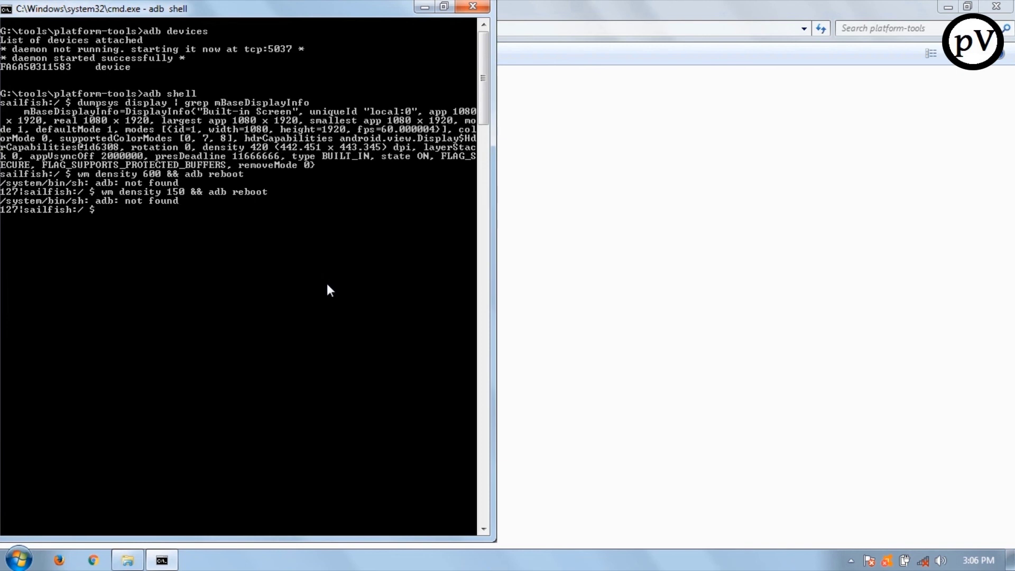